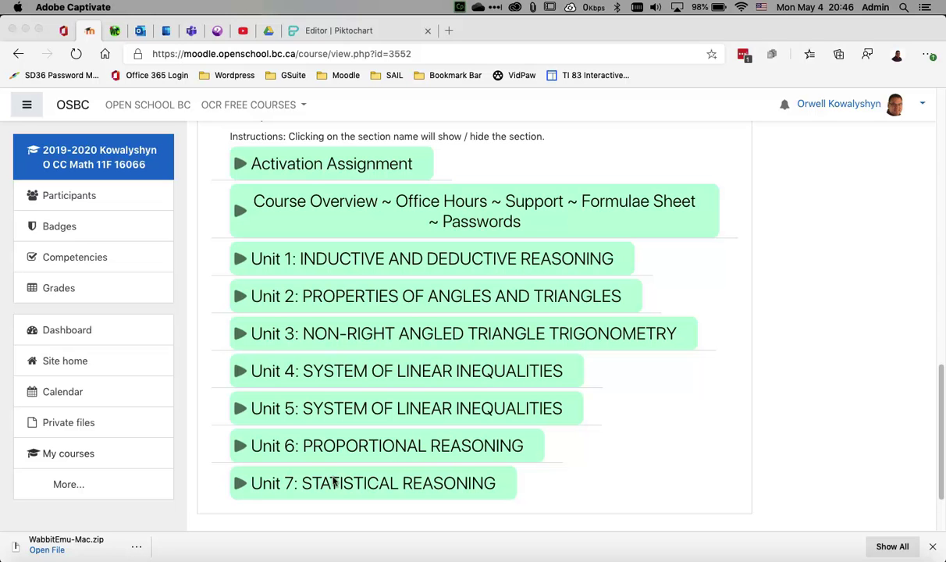
- Expand Unit 7: STATISTICAL REASONING to reveal its TI-83 emulator links, lessons, dropbox and test
{"action": "scroll", "coordinate": [334, 481], "scroll_direction": "down", "scroll_amount": 3}
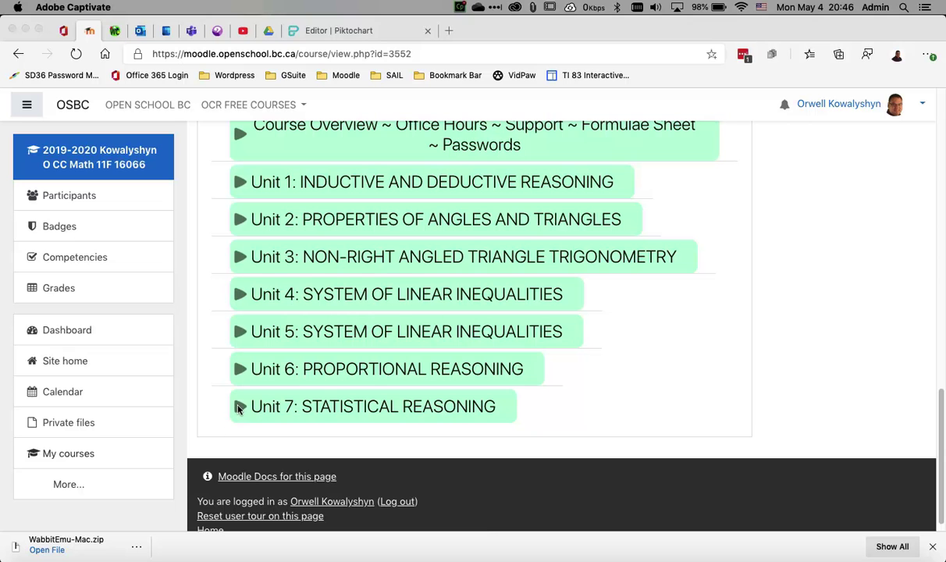
{"action": "left_click", "coordinate": [282, 412]}
{"action": "scroll", "coordinate": [559, 425], "scroll_direction": "down", "scroll_amount": 5}
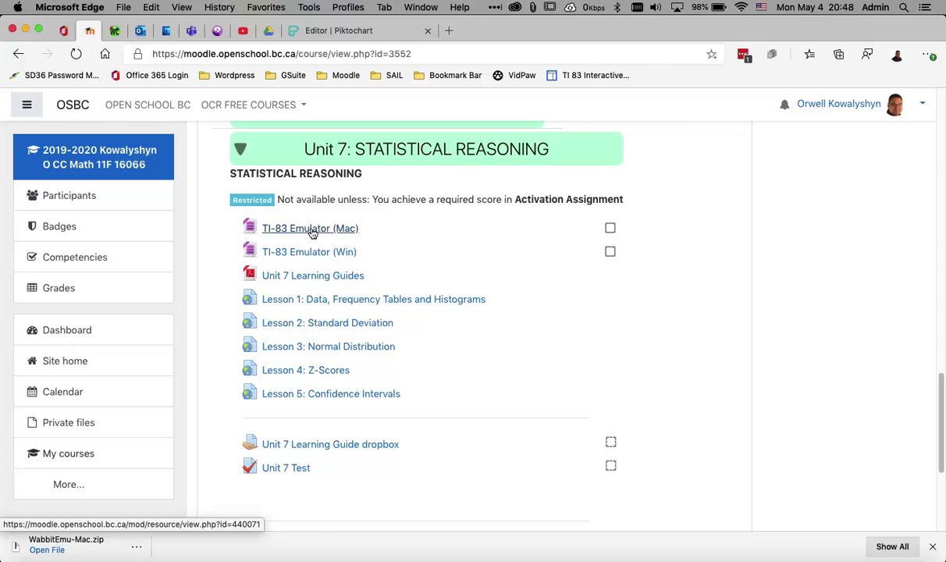
- Download WabbitEmu-Mac.zip from the TI-83 Emulator (Mac) link, then minimize Edge to show the desktop
{"action": "left_click", "coordinate": [312, 228]}
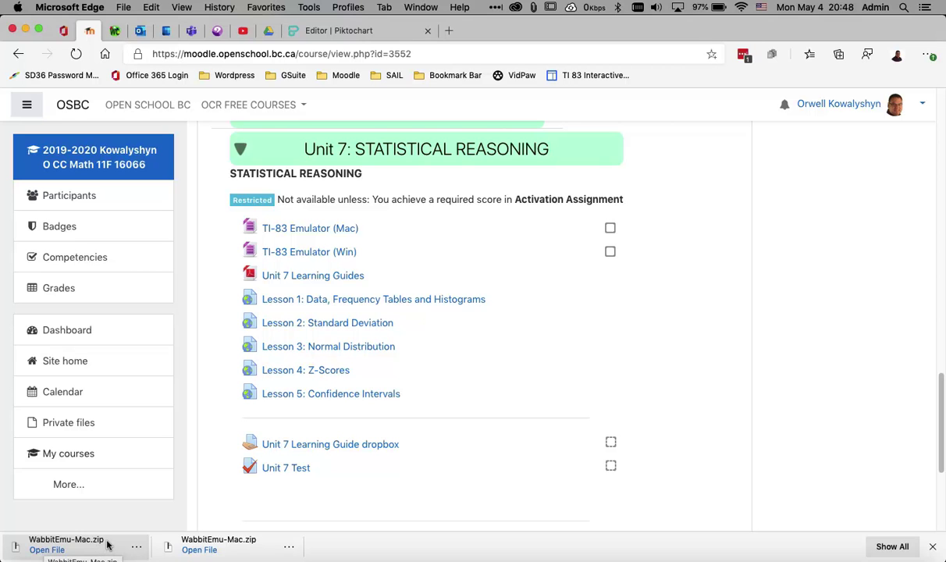
{"action": "left_click", "coordinate": [26, 30]}
- Move WabbitEmu-Mac.zip from the desktop's right edge to the centre of the desktop
{"action": "left_click", "coordinate": [346, 252]}
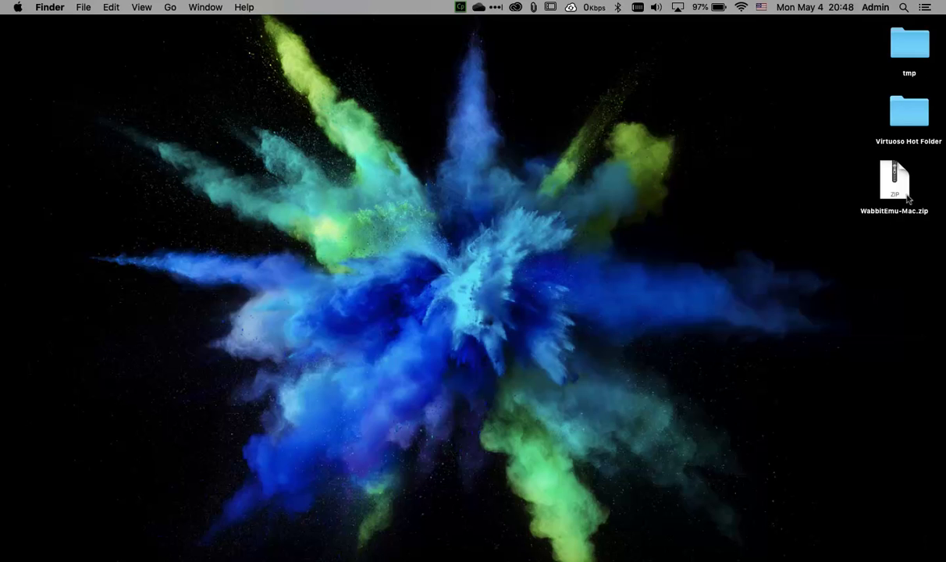
{"action": "left_click_drag", "start_coordinate": [890, 183], "coordinate": [467, 291]}
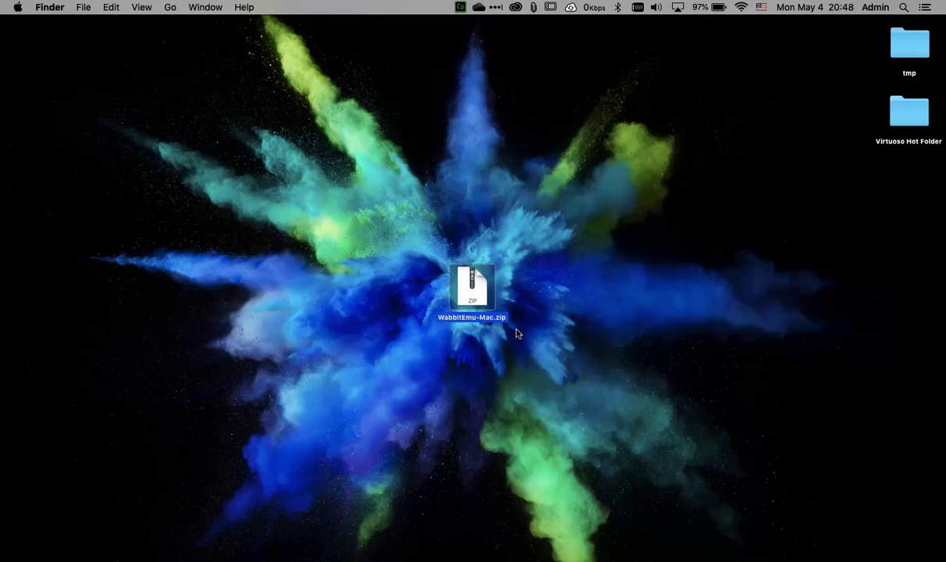
- Extract WabbitEmu-Mac.zip into a WabbitEmu-Mac folder and arrange the zip and folder apart on the desktop
{"action": "right_click", "coordinate": [481, 298]}
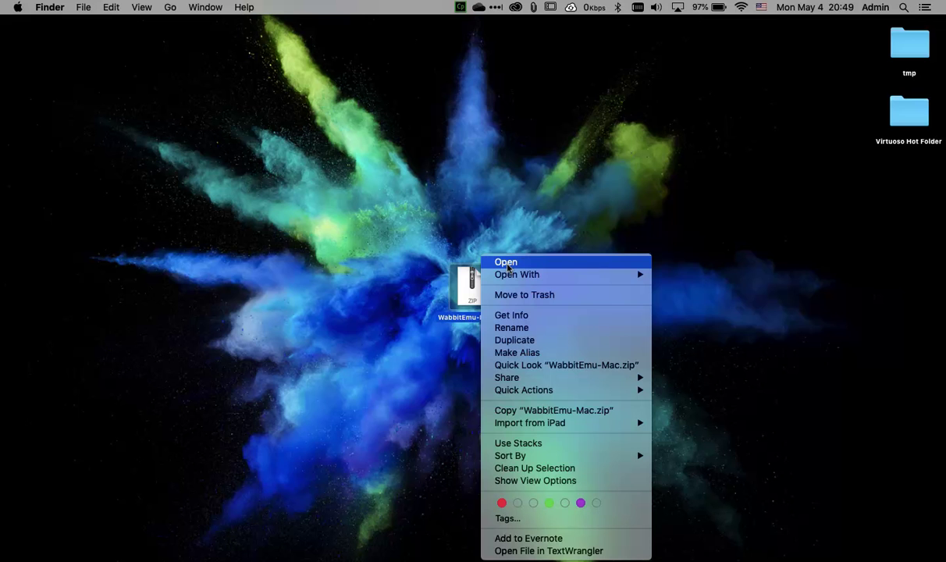
{"action": "left_click", "coordinate": [508, 264]}
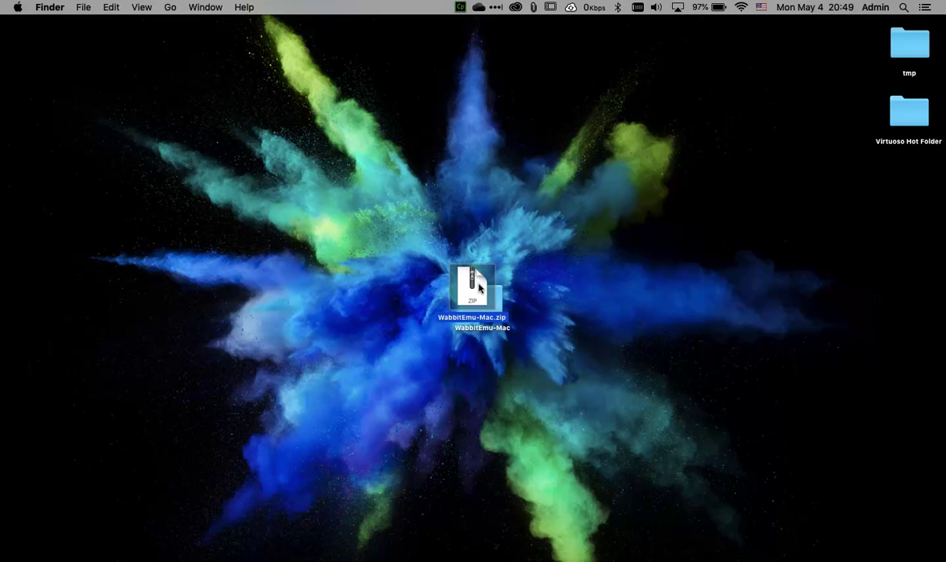
{"action": "left_click_drag", "start_coordinate": [459, 283], "coordinate": [346, 297]}
{"action": "left_click_drag", "start_coordinate": [482, 296], "coordinate": [655, 234]}
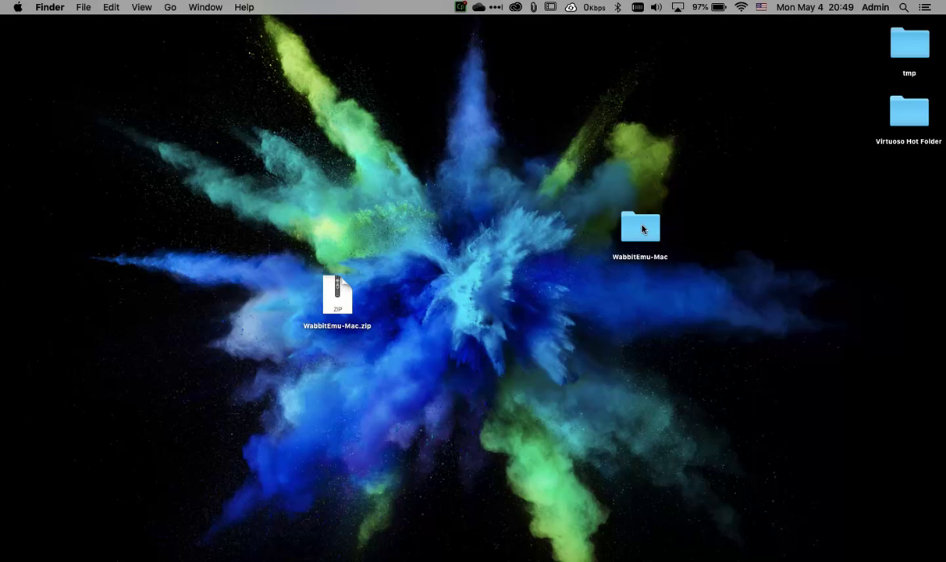
- Open the WabbitEmu-Mac folder to show ti83p_1.rom and the WabbitEmu app, and nudge its window down
{"action": "left_click", "coordinate": [642, 228]}
{"action": "double_click", "coordinate": [642, 228]}
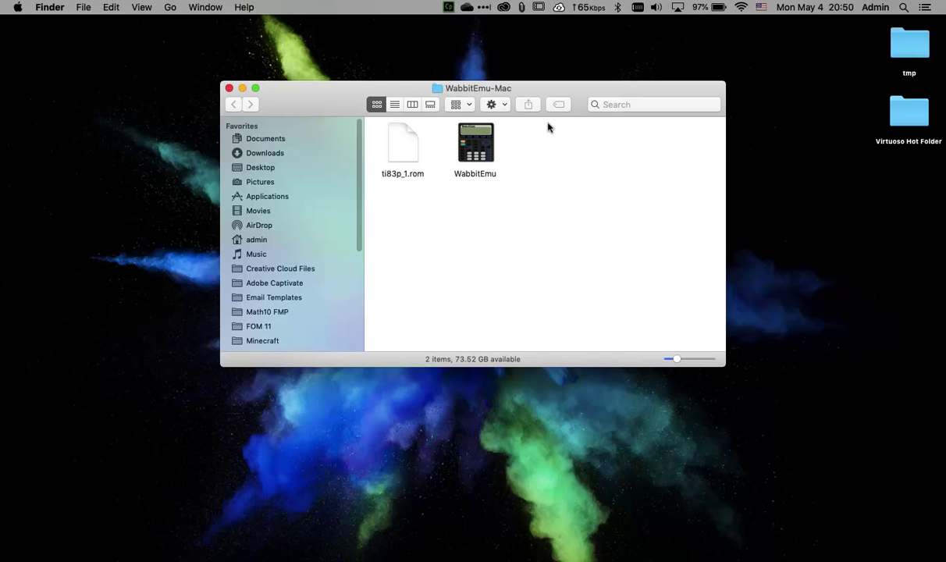
{"action": "mouse_move", "coordinate": [547, 92]}
{"action": "left_mouse_down"}
{"action": "mouse_move", "coordinate": [549, 103]}
{"action": "mouse_move", "coordinate": [547, 93]}
{"action": "left_mouse_up"}
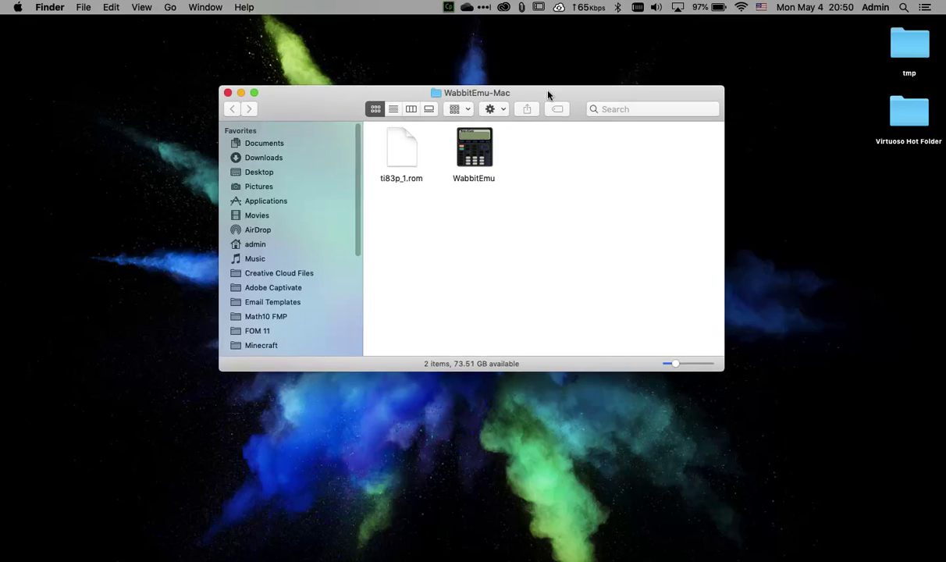
- Launch the WabbitEmu app via Open, approving the downloaded-from-internet security warning
{"action": "right_click", "coordinate": [484, 153]}
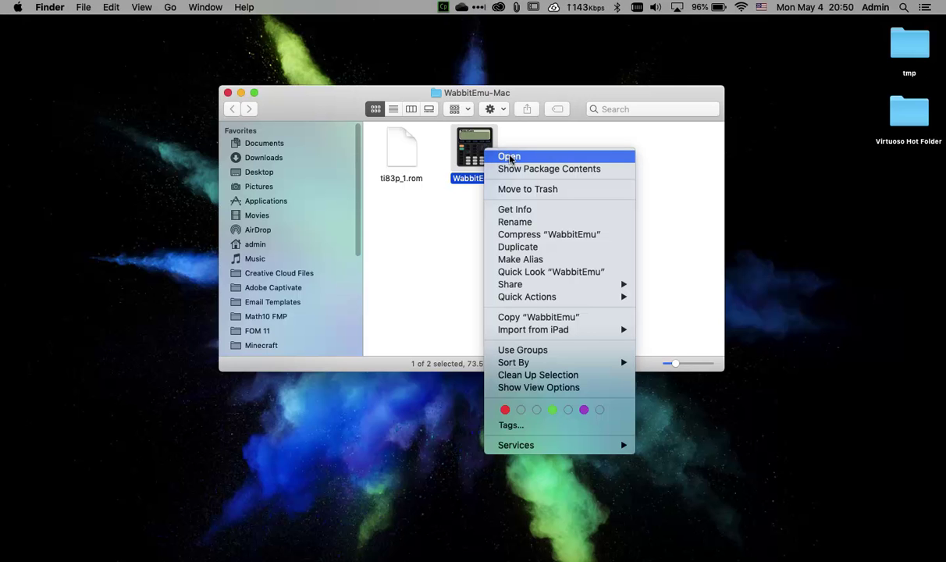
{"action": "left_click", "coordinate": [510, 158]}
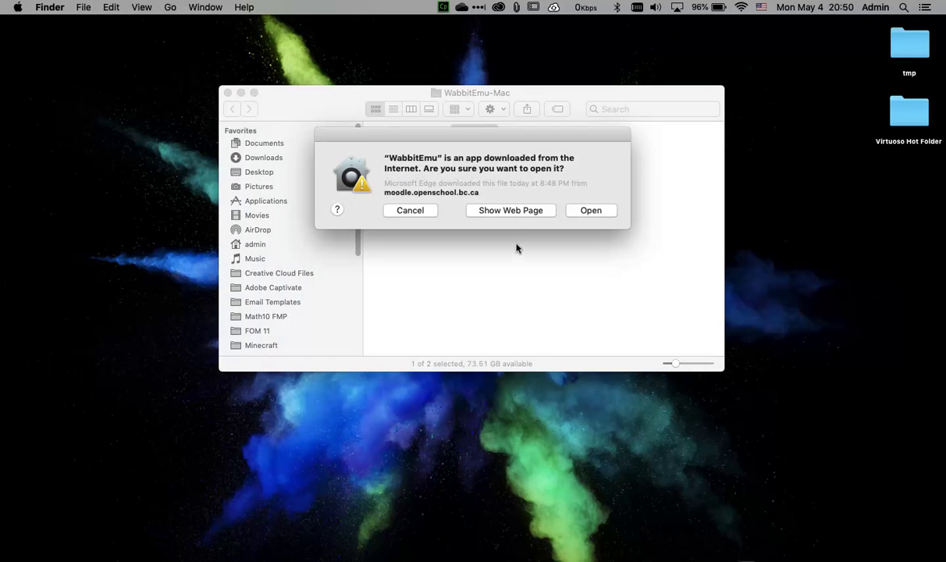
{"action": "left_click", "coordinate": [591, 210]}
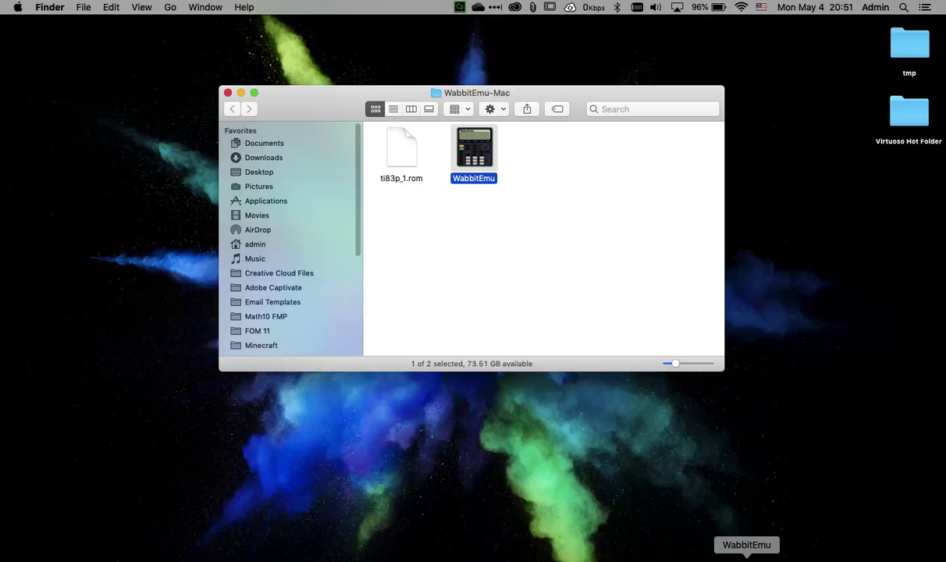
- Bring WabbitEmu to the front and show its File menu
{"action": "left_click", "coordinate": [746, 557]}
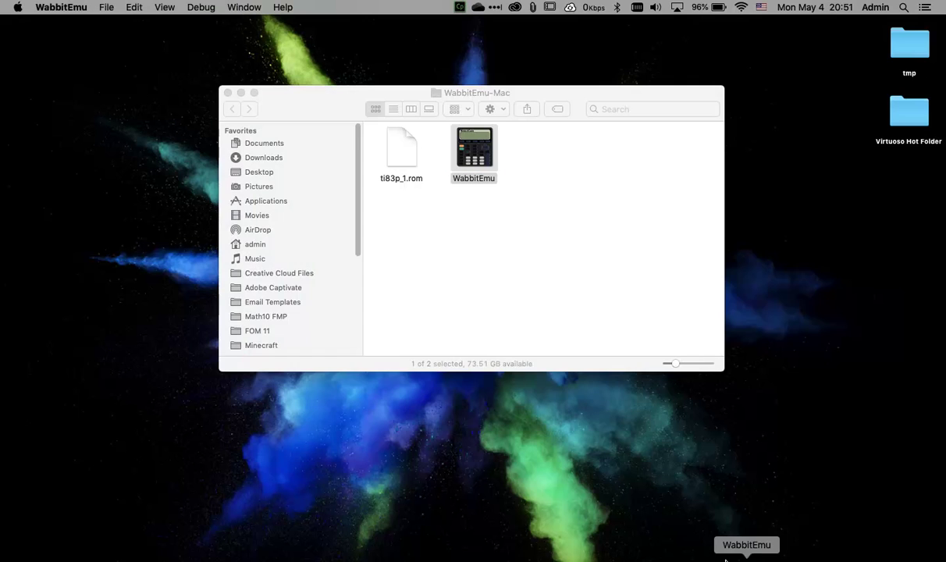
{"action": "left_click", "coordinate": [106, 9]}
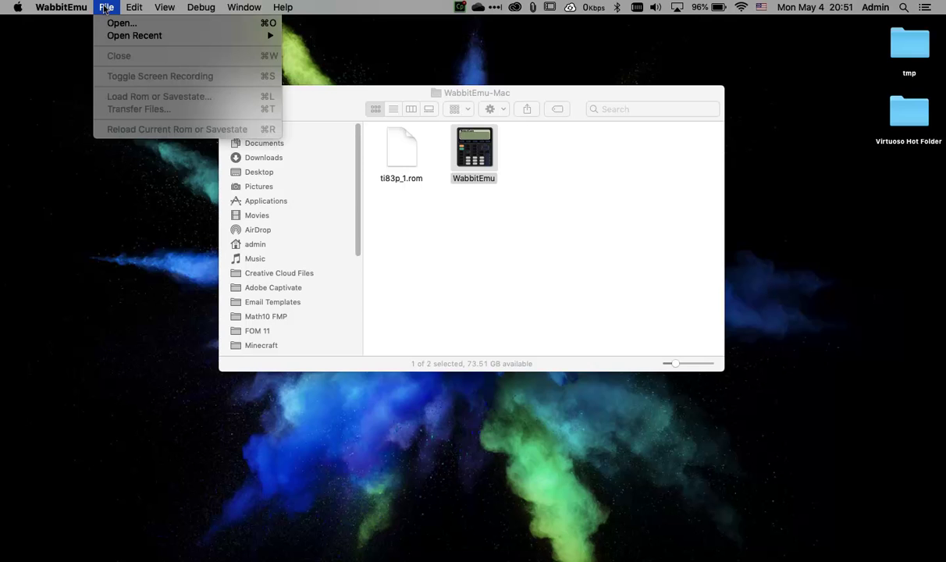
- Load Desktop > WabbitEmu-Mac > ti83p_1.rom as the emulator's ROM via File > Open
{"action": "left_click", "coordinate": [119, 23]}
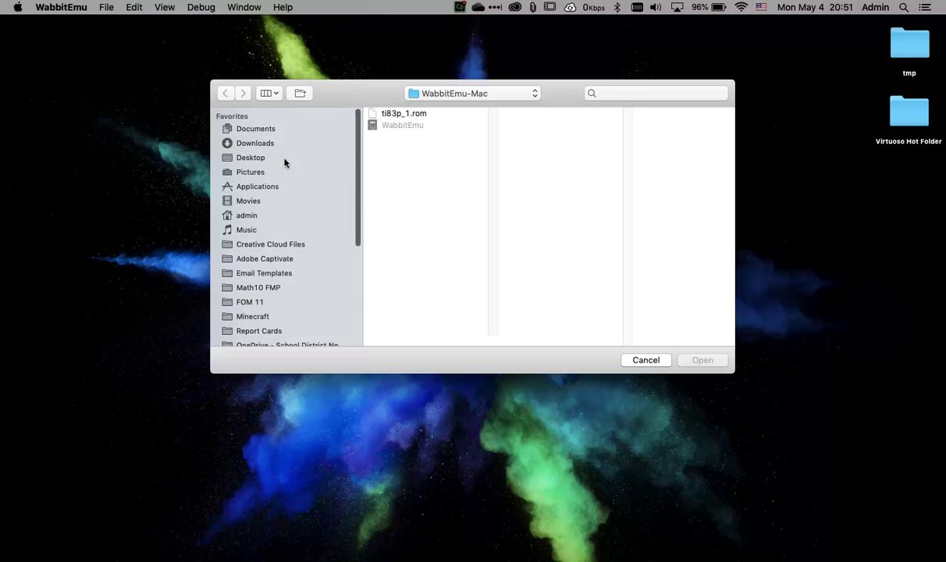
{"action": "left_click", "coordinate": [259, 161]}
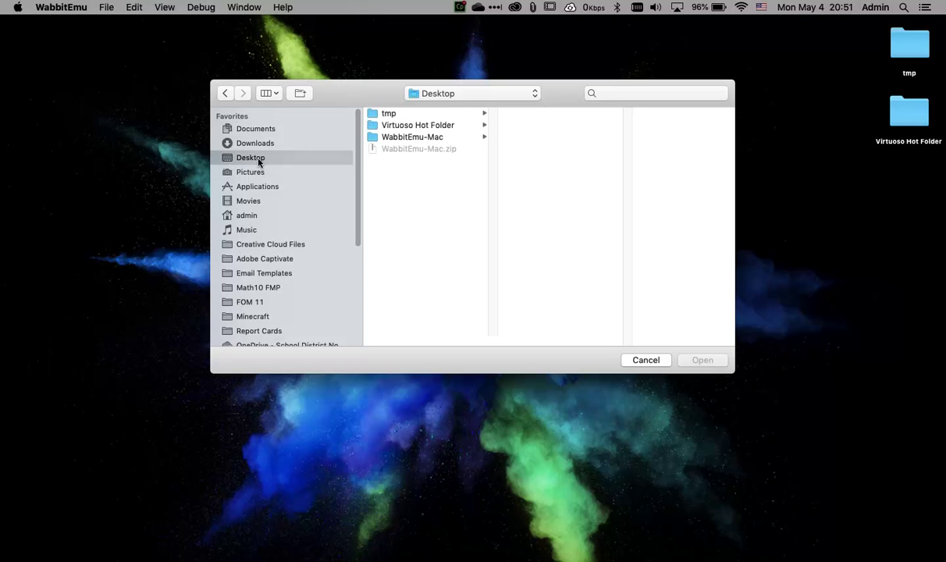
{"action": "left_click", "coordinate": [394, 139]}
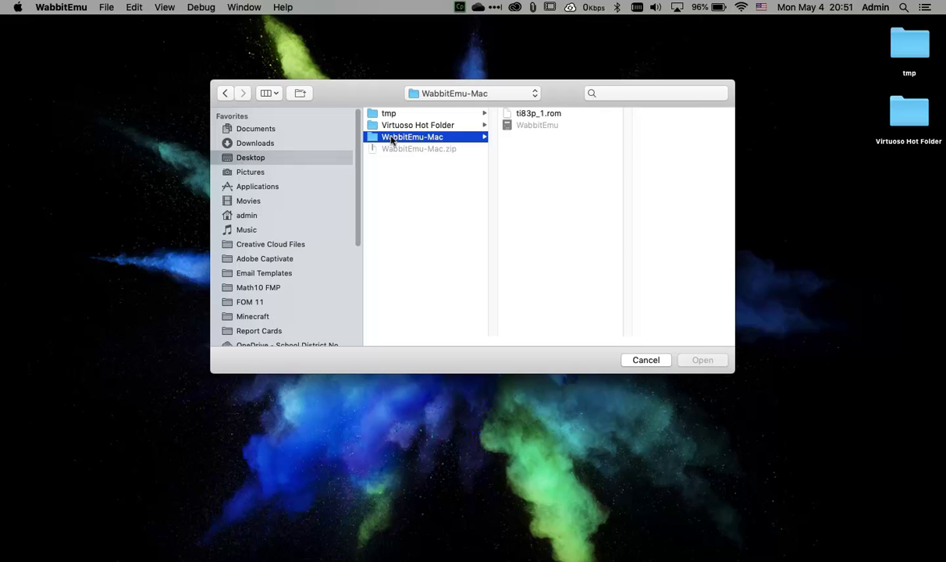
{"action": "left_click", "coordinate": [542, 115]}
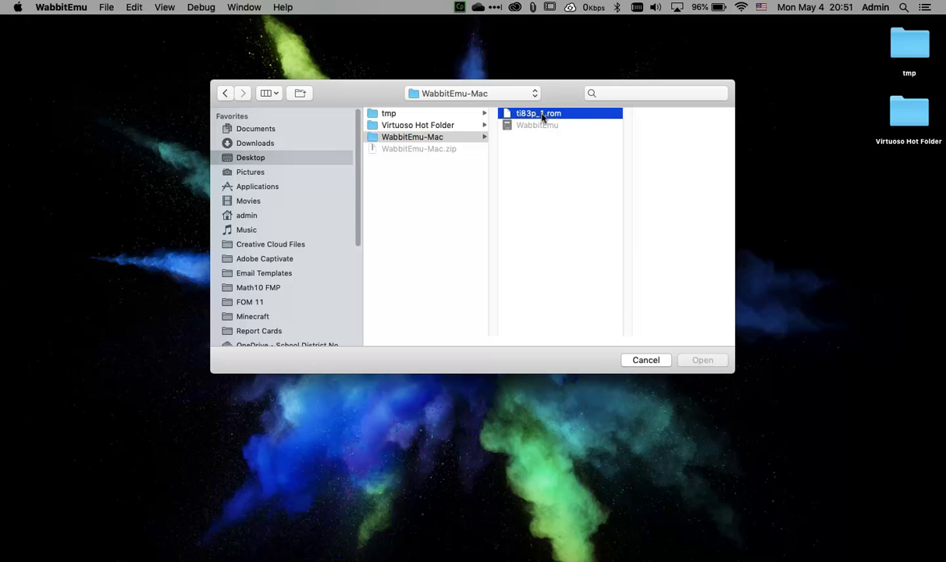
{"action": "left_click", "coordinate": [702, 363]}
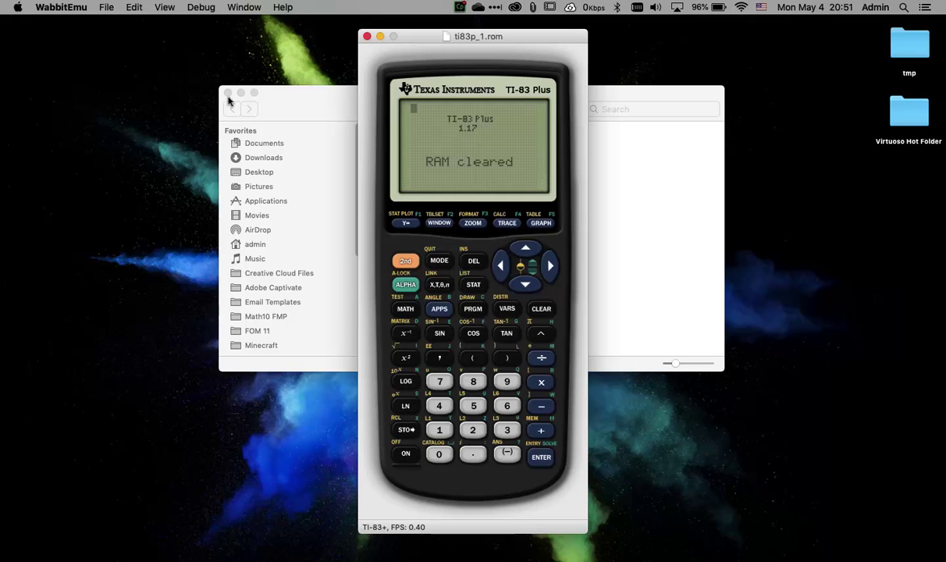
- Close the Finder window, place the zip below the WabbitEmu-Mac folder, and shift the calculator window left
{"action": "left_click", "coordinate": [228, 92]}
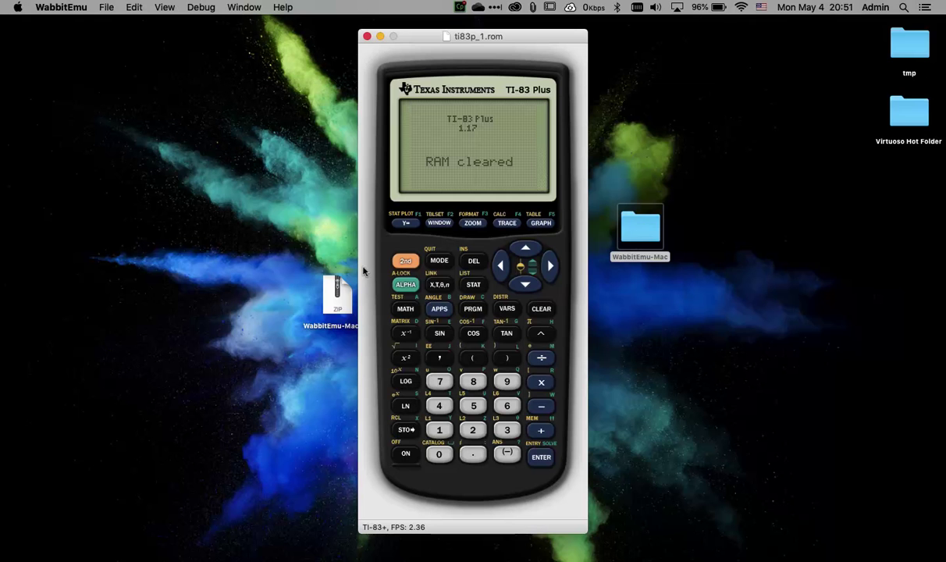
{"action": "left_click_drag", "start_coordinate": [322, 281], "coordinate": [639, 291]}
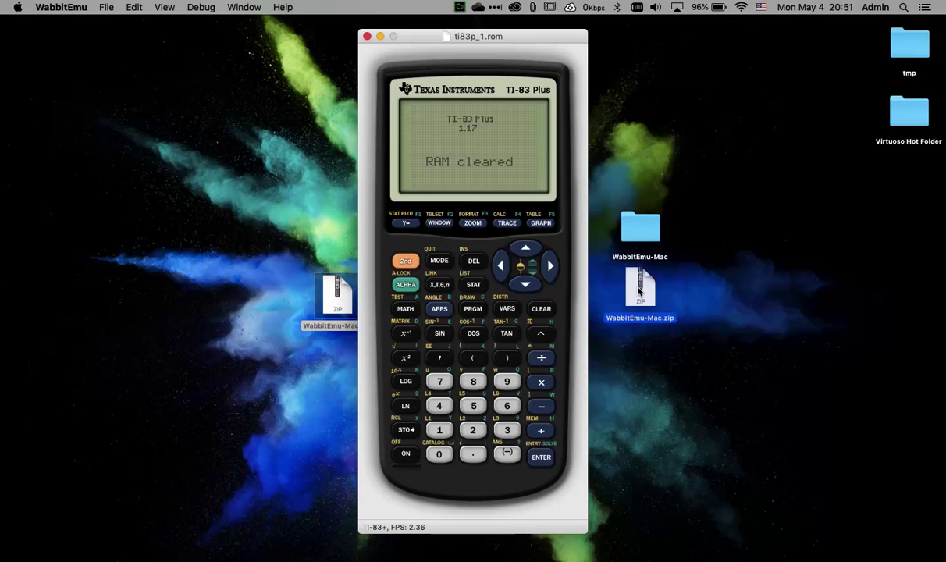
{"action": "left_click_drag", "start_coordinate": [498, 36], "coordinate": [426, 35]}
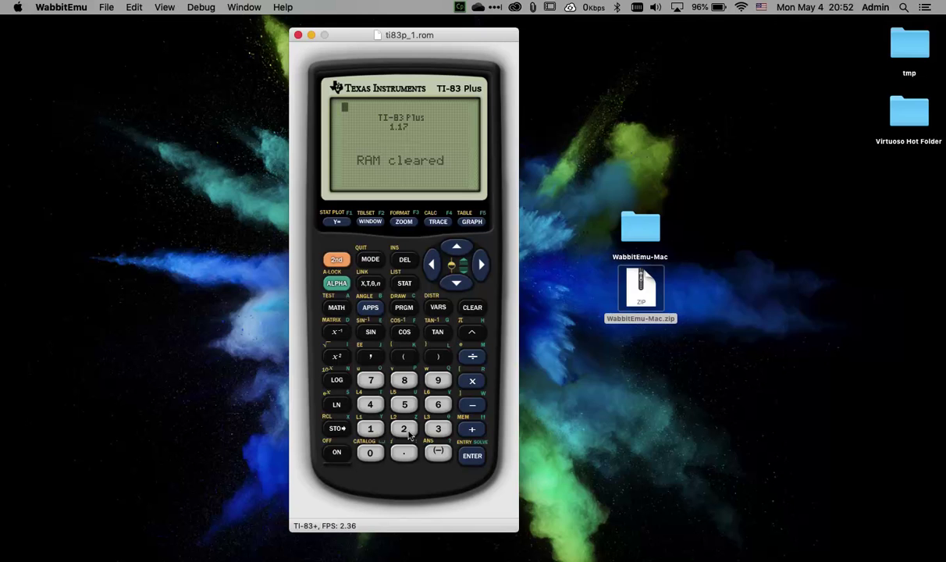
- Compute 5*9 on the emulated TI-83 Plus so it displays 45
{"action": "left_click", "coordinate": [405, 405]}
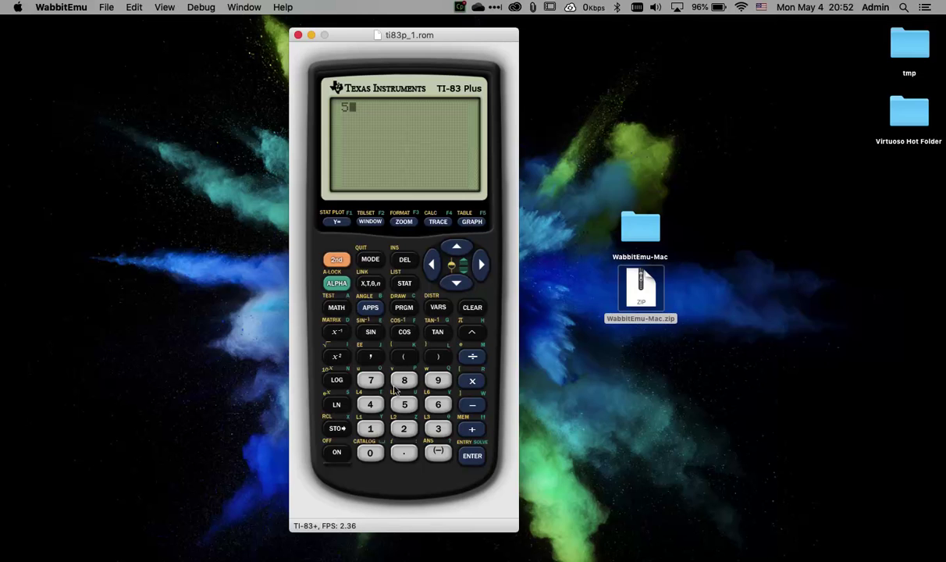
{"action": "left_click", "coordinate": [472, 381]}
{"action": "left_click", "coordinate": [438, 383]}
{"action": "left_click", "coordinate": [472, 457]}
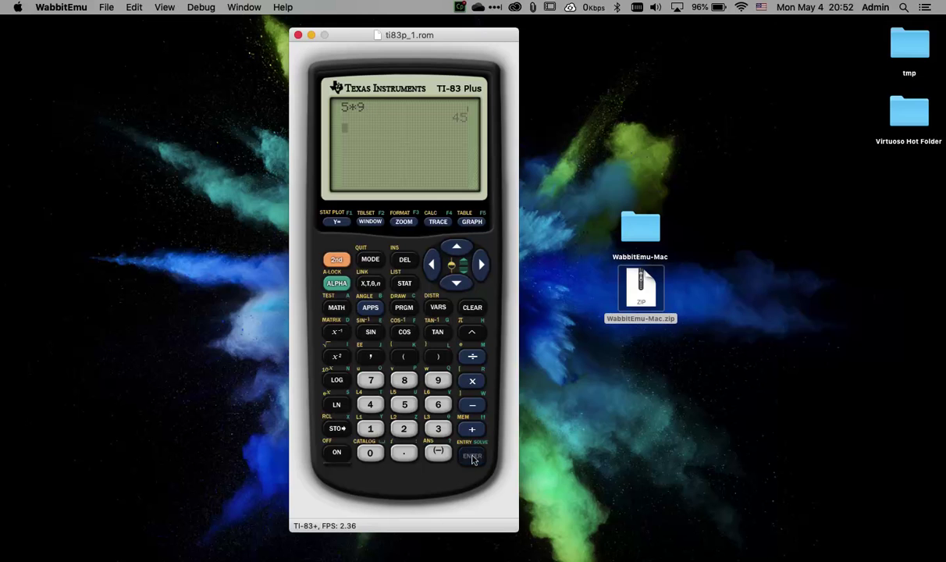
- Clear the finished calculation and show the calculator's MODE settings screen
{"action": "left_click", "coordinate": [472, 309]}
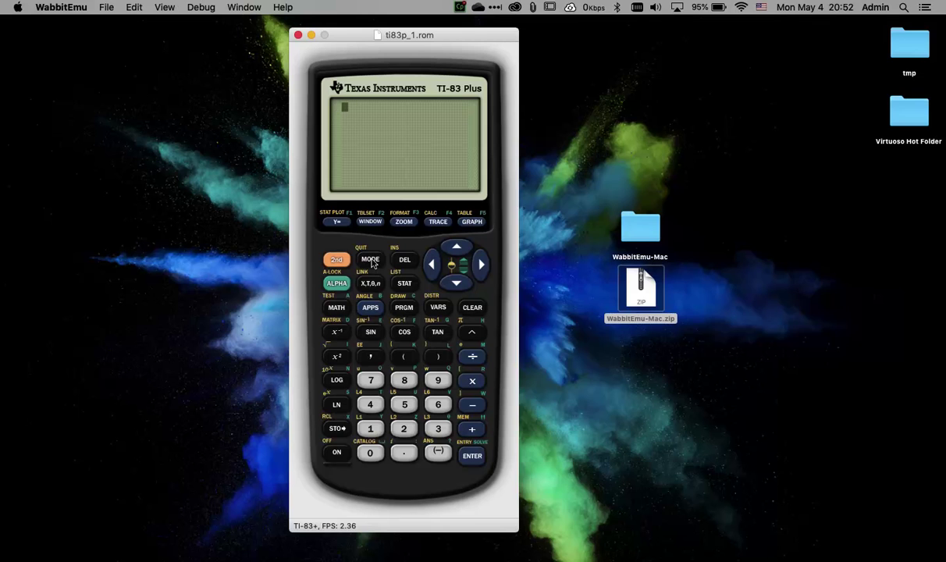
{"action": "left_click", "coordinate": [372, 261]}
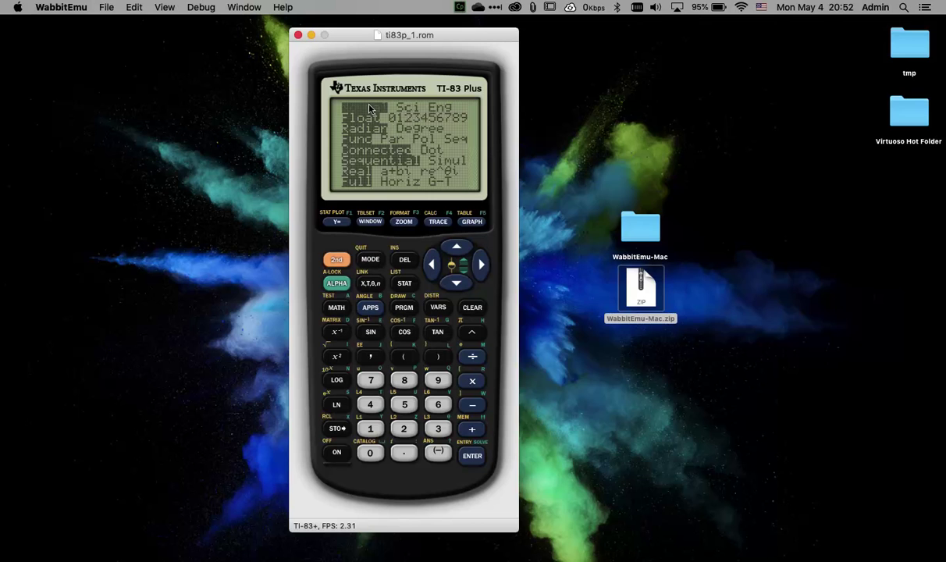
- Change the angle mode from Radian to Degree, then quit to a blank home screen
{"action": "left_click", "coordinate": [460, 285]}
{"action": "left_click", "coordinate": [457, 248]}
{"action": "left_click", "coordinate": [457, 285]}
{"action": "left_click", "coordinate": [482, 265]}
{"action": "left_click", "coordinate": [473, 457]}
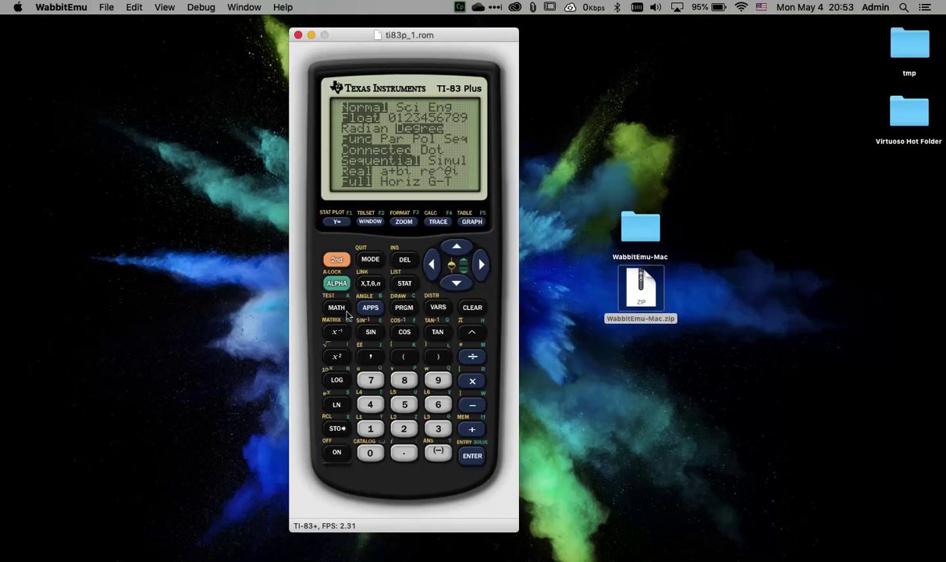
{"action": "left_click", "coordinate": [336, 260]}
{"action": "left_click", "coordinate": [472, 308]}
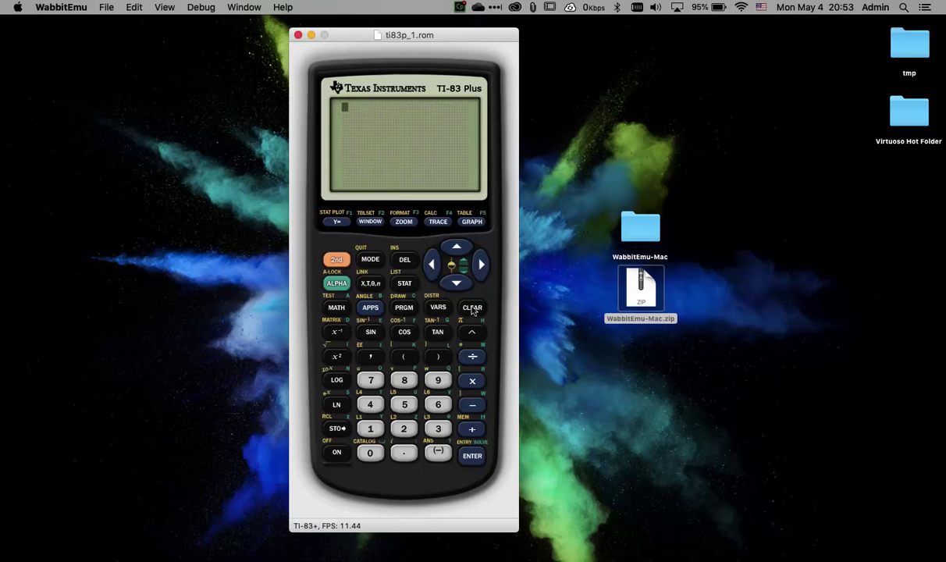